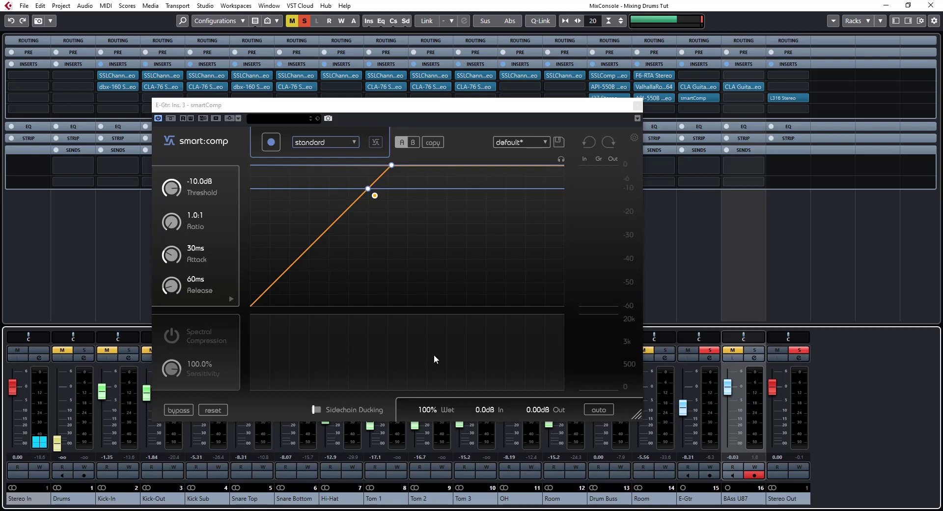
# - Select the guitar profile in the electric guitar's compressor and have it learn settings from the playing track
pyautogui.click(427, 409)
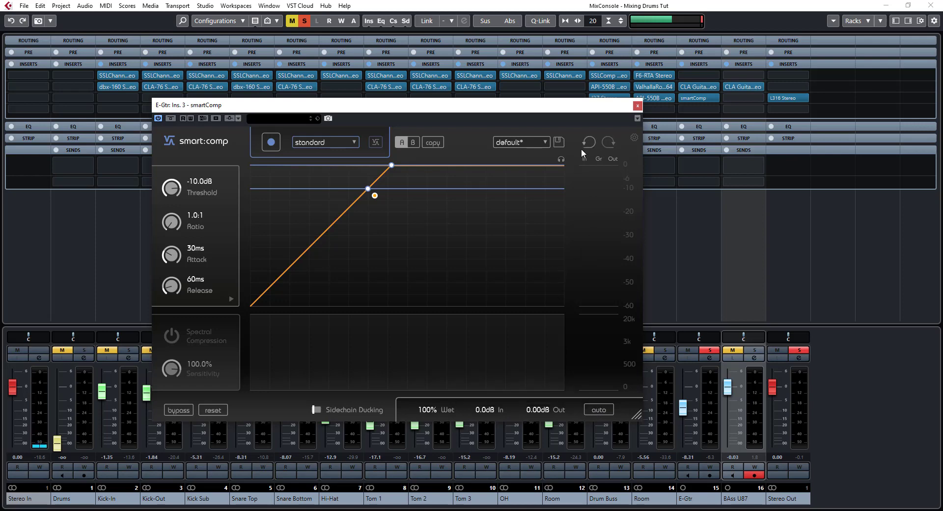
pyautogui.click(324, 143)
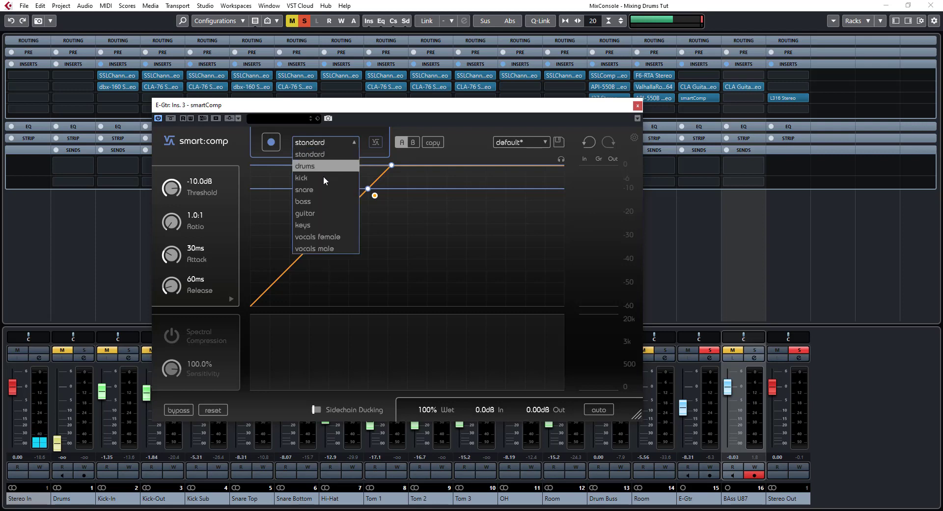
pyautogui.click(310, 212)
pyautogui.click(272, 146)
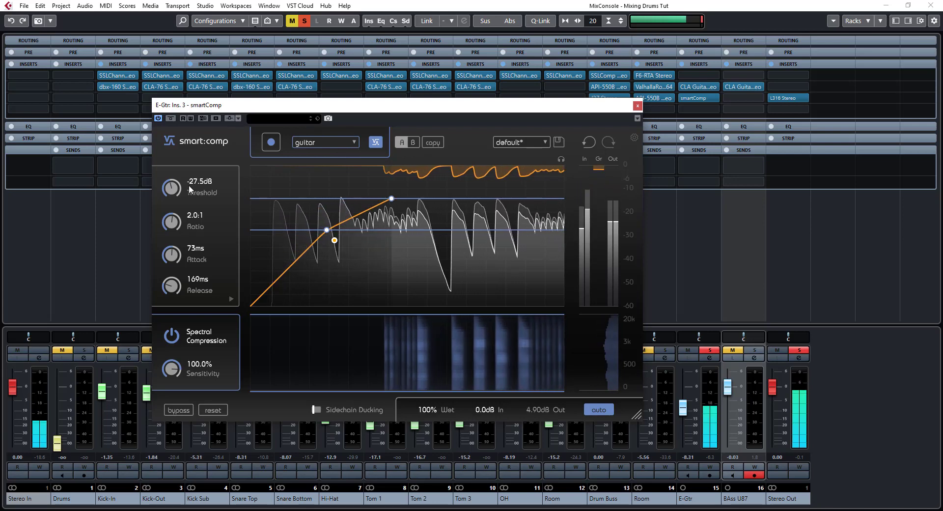
# - Compare the guitar sound with the compressor bypassed and active
pyautogui.click(177, 410)
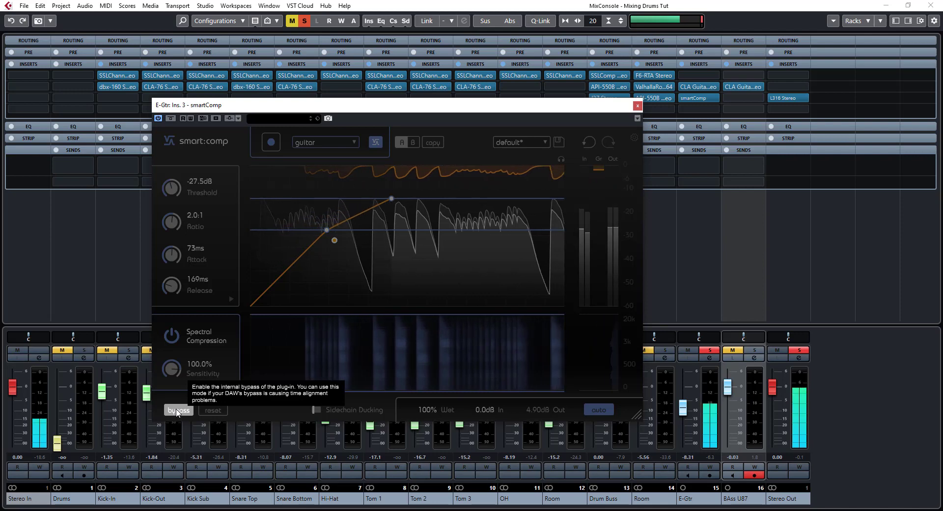
pyautogui.click(178, 411)
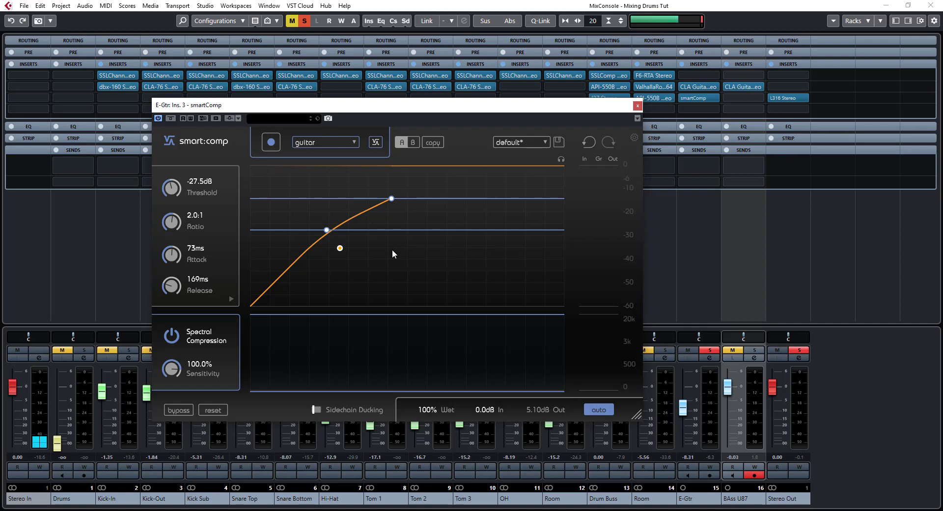
# - Restore the learned settings, including the knee, and set both the attack shape and the release shape to 1.00
pyautogui.click(376, 143)
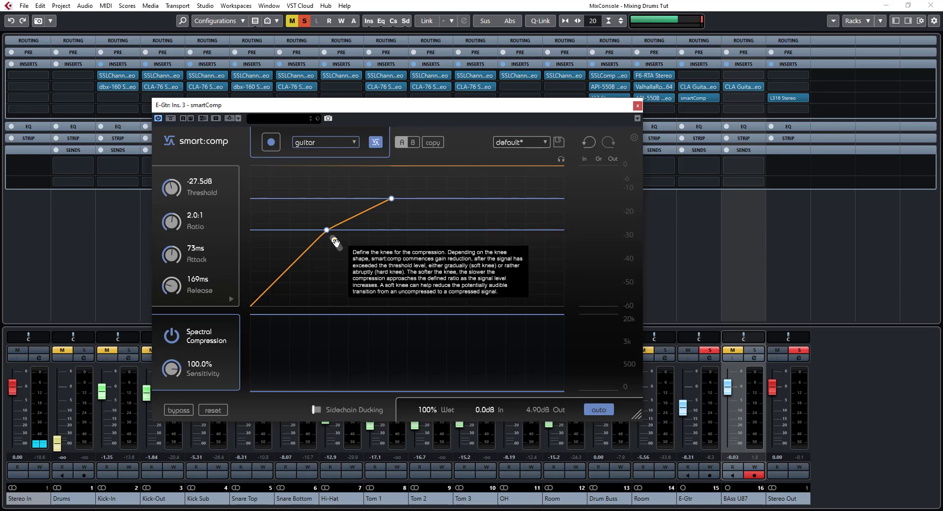
pyautogui.click(231, 297)
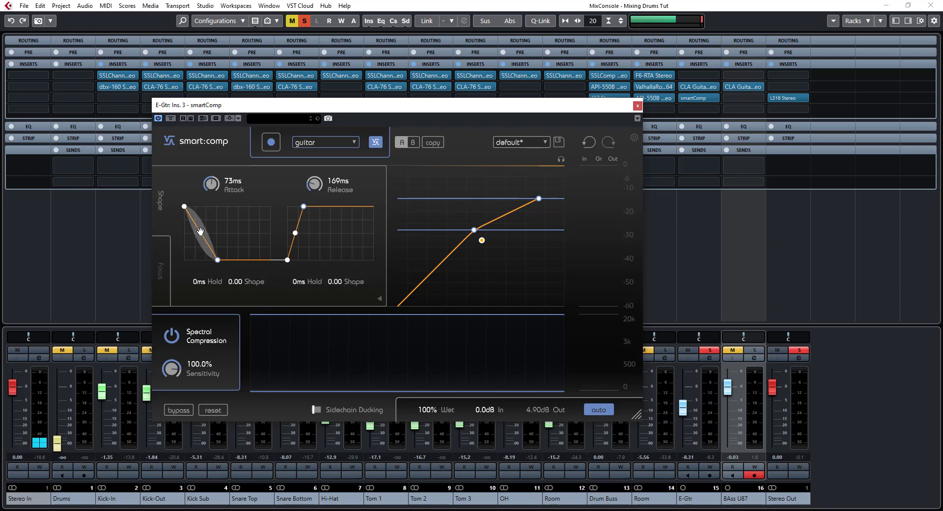
pyautogui.moveTo(210, 228); pyautogui.dragTo(185, 271)
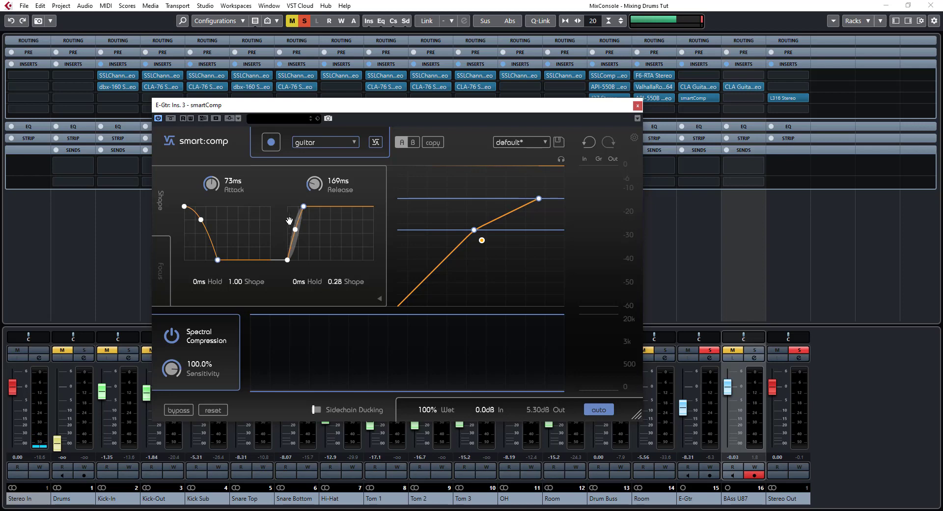
pyautogui.doubleClick(289, 221)
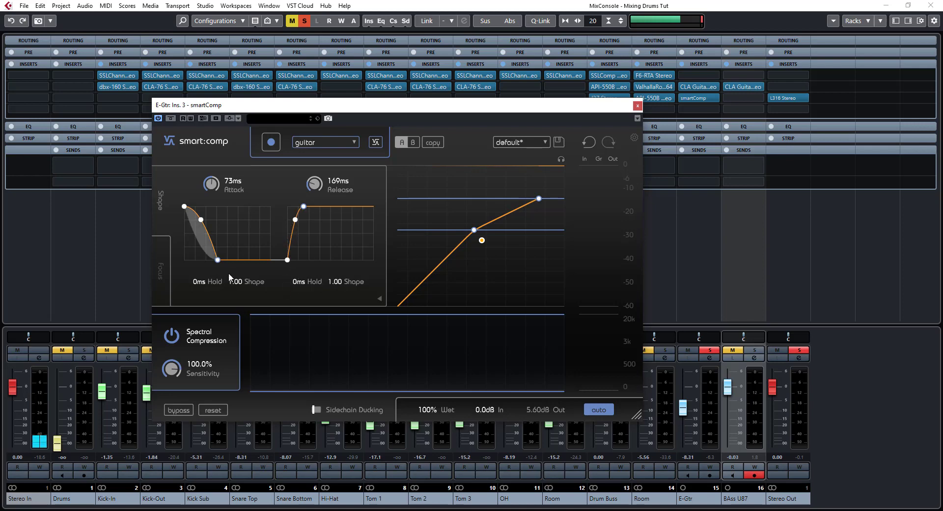
# - Narrow the detection focus to 1.3–3.6 kHz and audition the filtered detection signal during playback
pyautogui.click(158, 270)
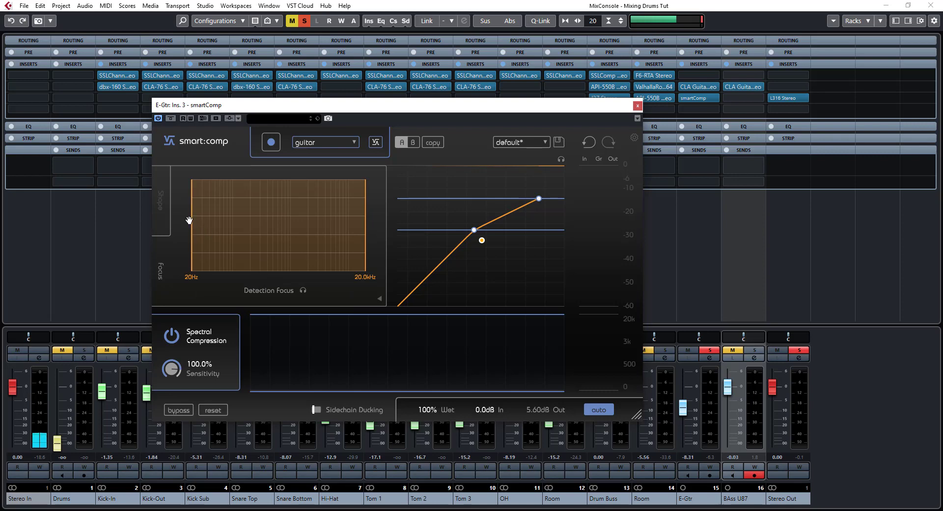
pyautogui.moveTo(204, 221); pyautogui.dragTo(315, 220)
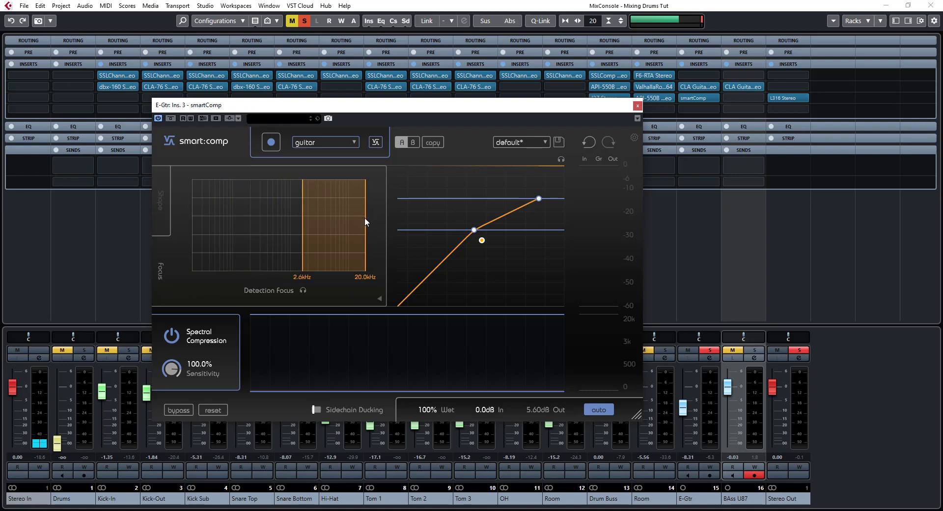
pyautogui.moveTo(359, 218); pyautogui.dragTo(313, 222)
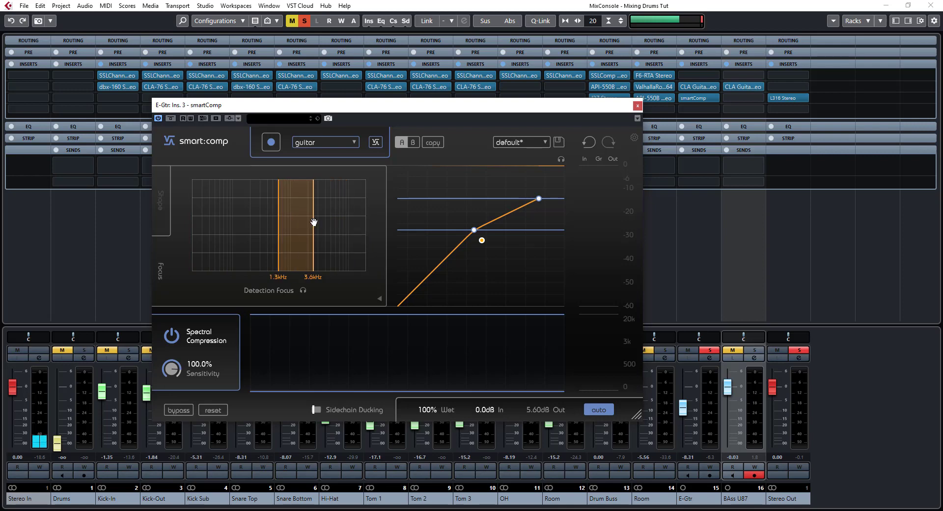
pyautogui.press('space')
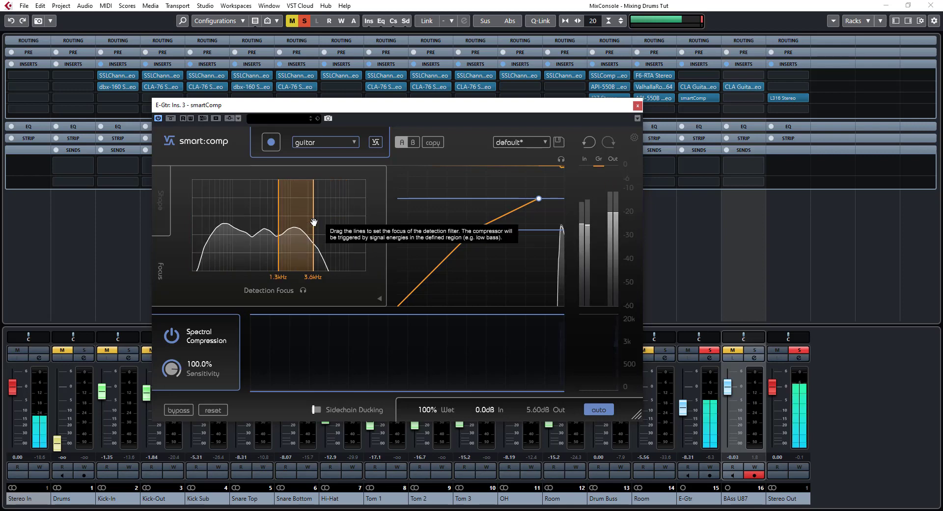
pyautogui.click(303, 292)
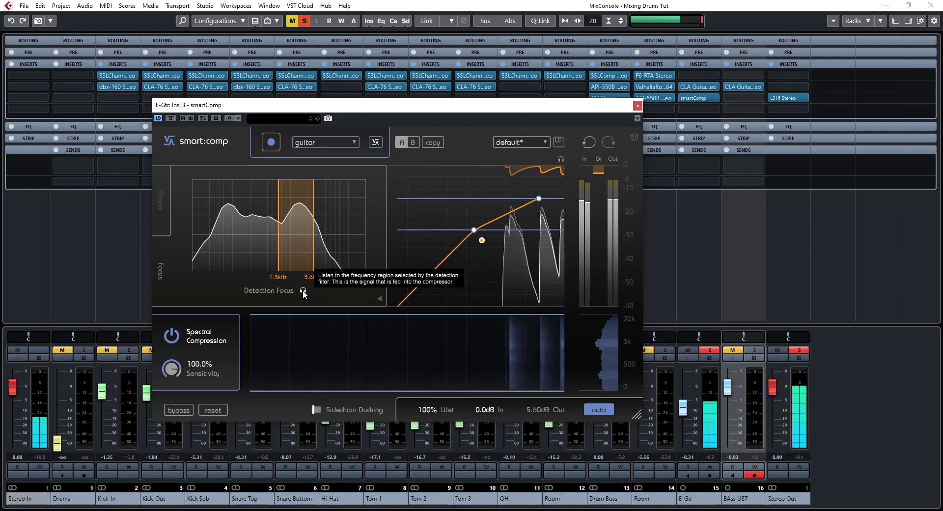
pyautogui.click(303, 291)
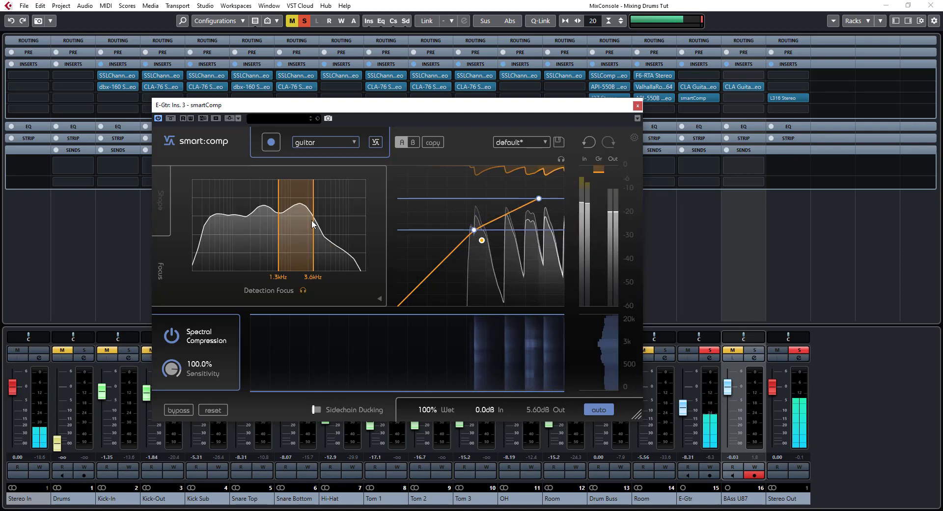
# - Adjust the detection focus limits and return them to the full frequency range starting at 20 Hz
pyautogui.moveTo(313, 221)
pyautogui.mouseDown()
pyautogui.moveTo(251, 223)
pyautogui.moveTo(302, 223)
pyautogui.mouseUp()
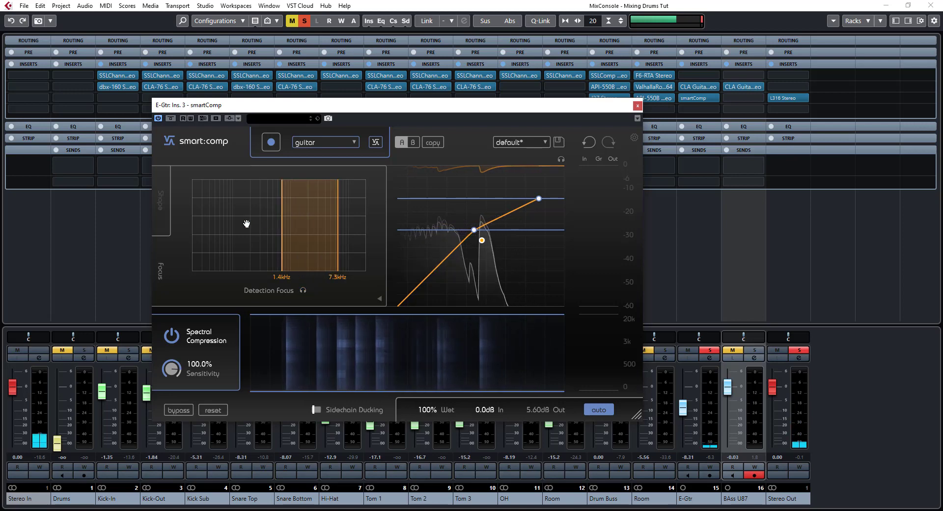
pyautogui.moveTo(246, 222); pyautogui.dragTo(157, 222)
pyautogui.moveTo(337, 212); pyautogui.dragTo(415, 222)
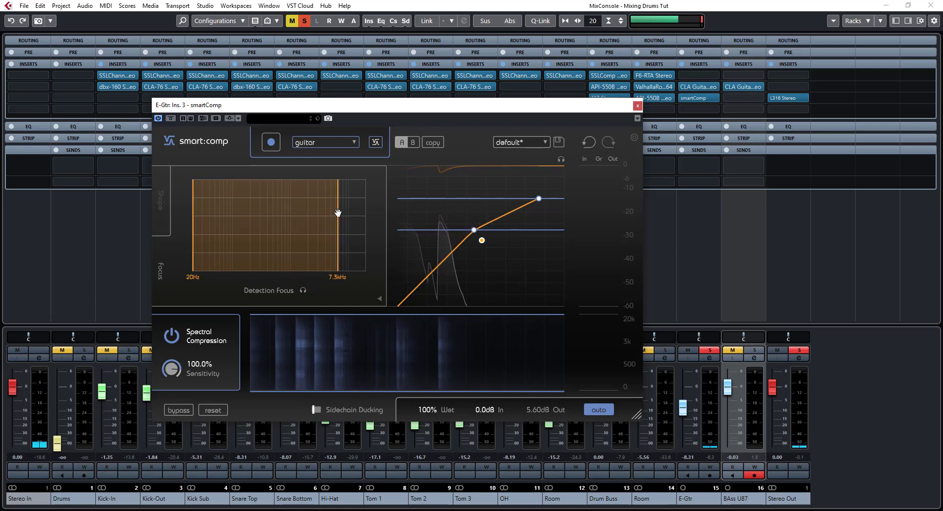
# - Set the attack time to 200 ms, and give the release a 93 ms hold with a 0.10 shape
pyautogui.click(161, 198)
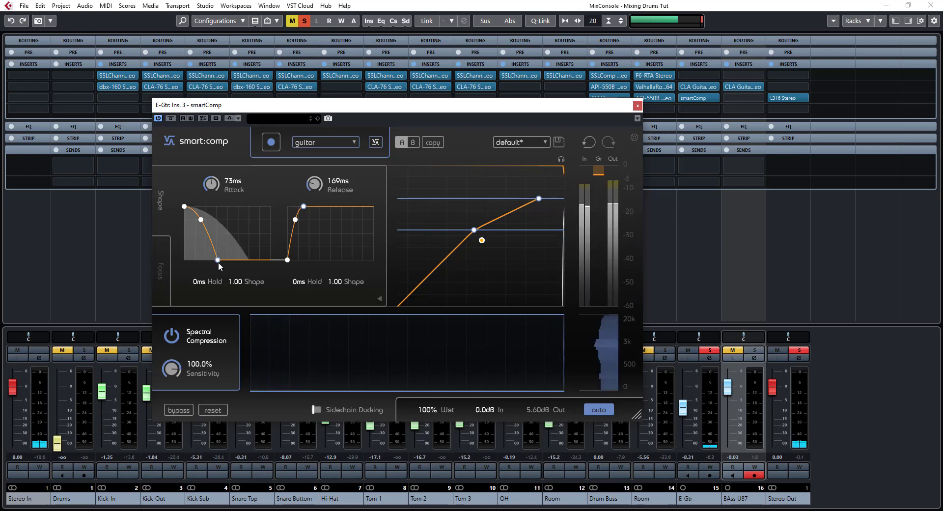
pyautogui.moveTo(218, 260); pyautogui.dragTo(249, 260)
pyautogui.moveTo(220, 222)
pyautogui.mouseDown()
pyautogui.moveTo(190, 268)
pyautogui.moveTo(225, 209)
pyautogui.mouseUp()
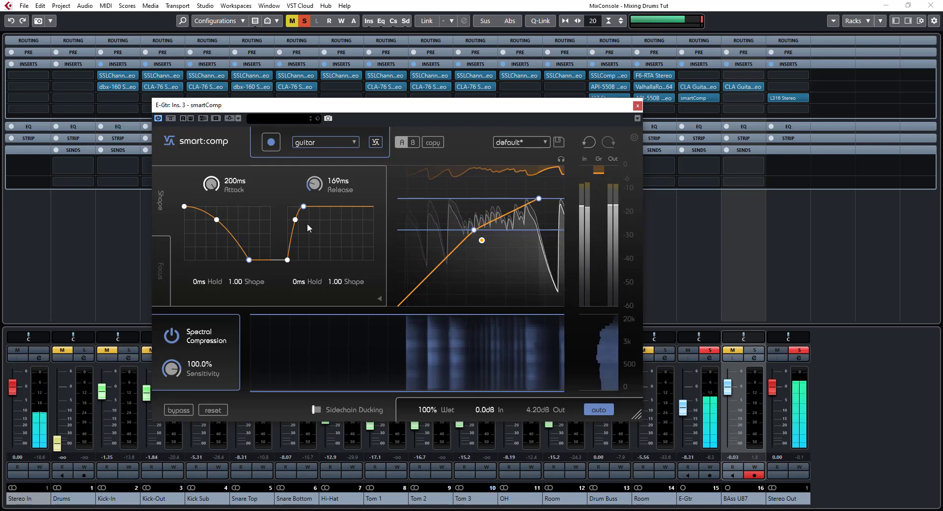
pyautogui.moveTo(293, 261); pyautogui.dragTo(326, 246)
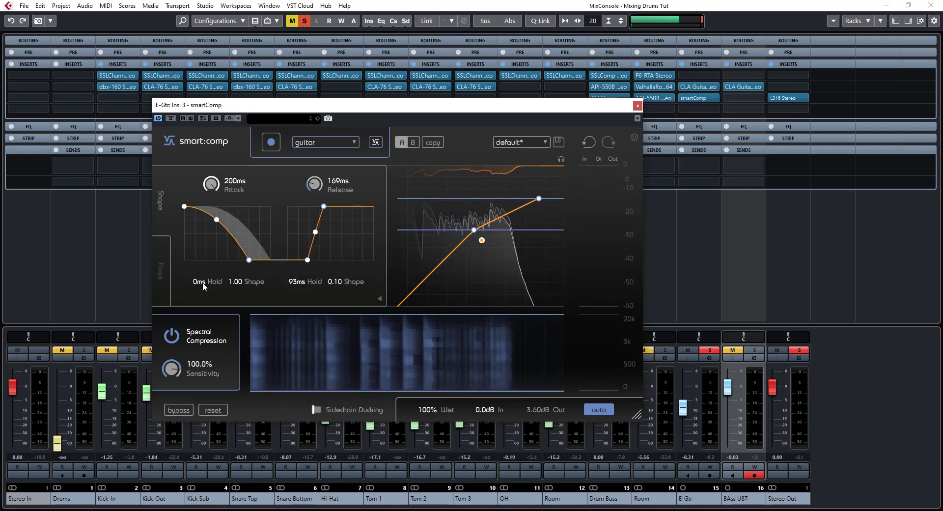
# - Try a 35 ms attack hold, return it to 0 ms and set the attack shape to -1.00
pyautogui.moveTo(207, 281); pyautogui.dragTo(215, 113)
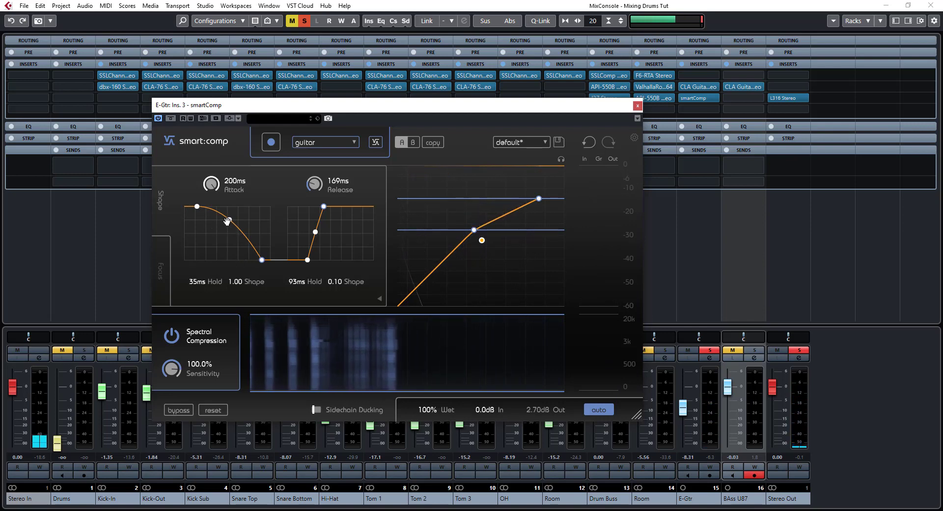
pyautogui.moveTo(196, 282); pyautogui.dragTo(194, 509)
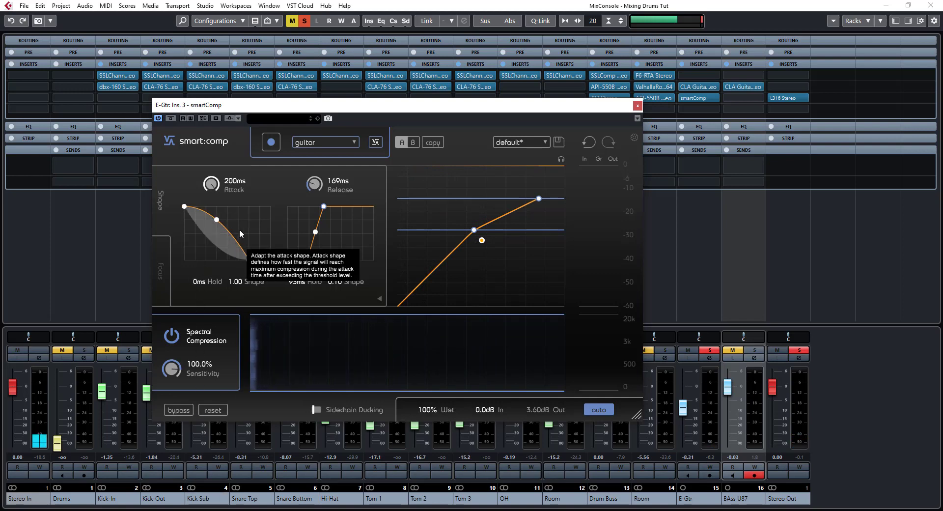
pyautogui.moveTo(217, 221); pyautogui.dragTo(180, 283)
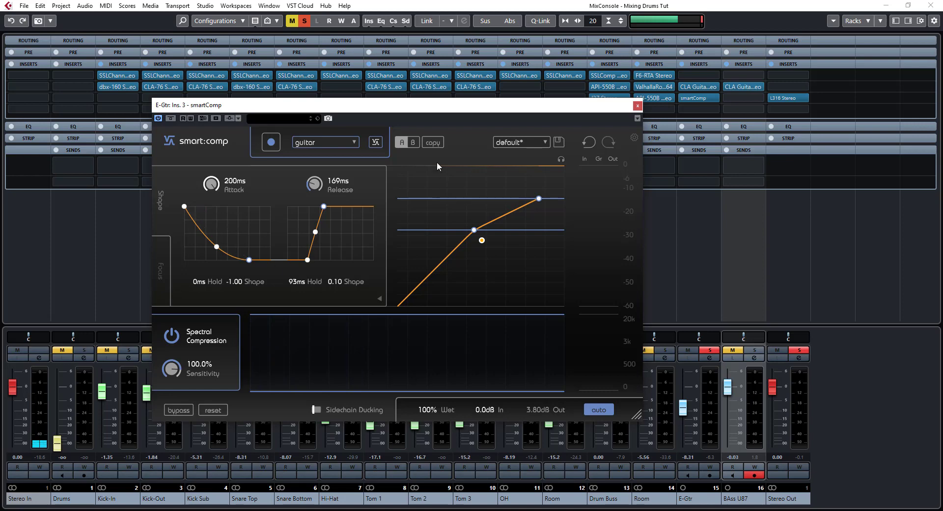
# - Restore the learned settings and, during playback, try a 200 ms attack time with an attack shape of 1.00
pyautogui.click(374, 143)
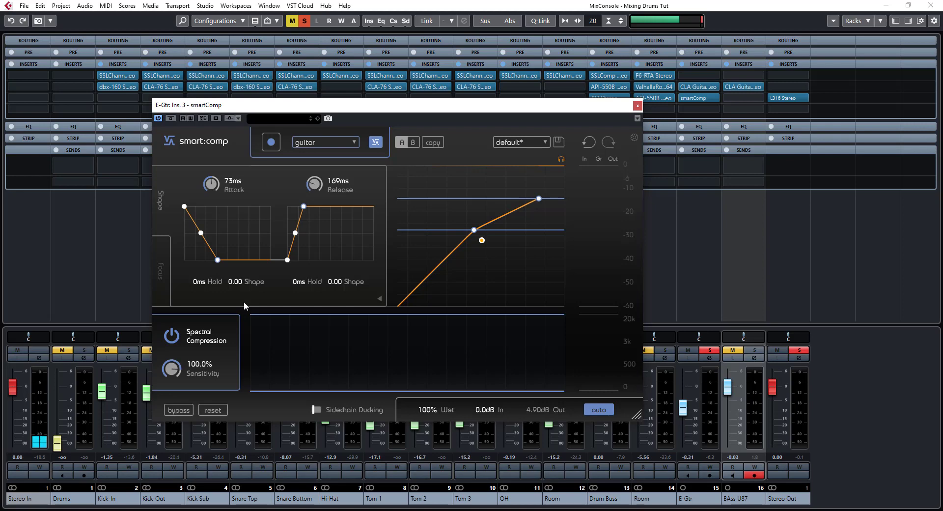
pyautogui.press('space')
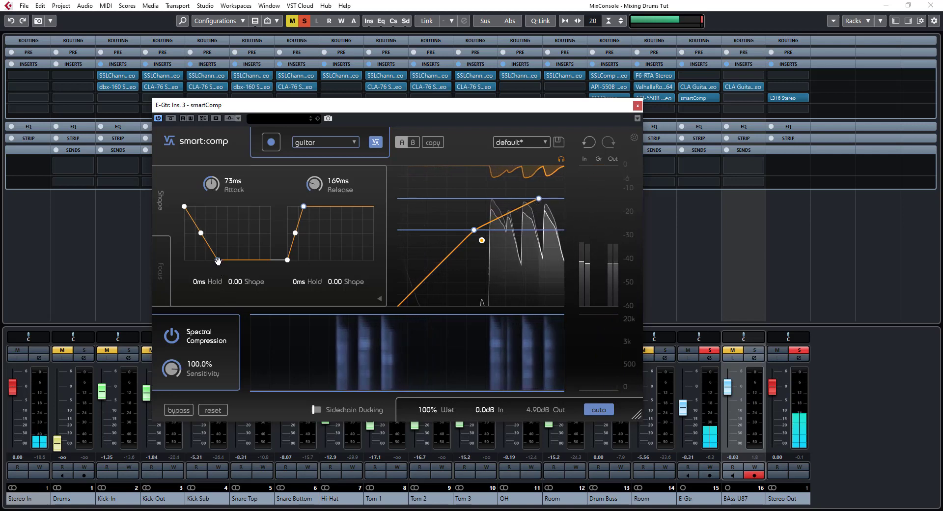
pyautogui.moveTo(218, 261); pyautogui.dragTo(249, 260)
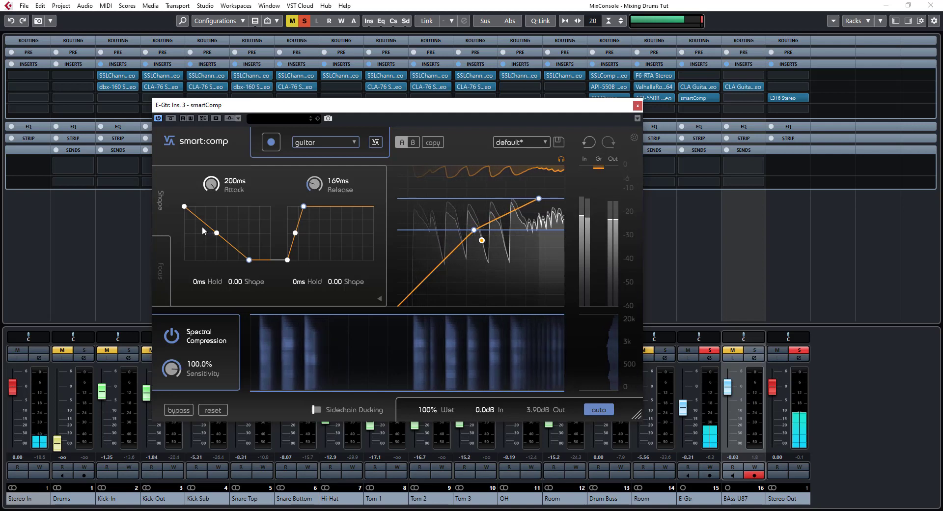
pyautogui.moveTo(217, 232); pyautogui.dragTo(305, 194)
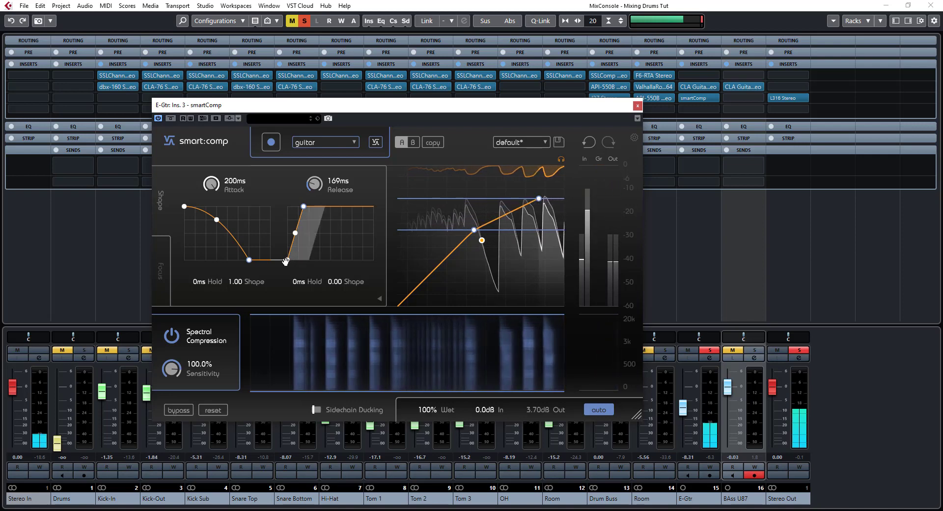
pyautogui.moveTo(285, 261)
pyautogui.mouseDown()
pyautogui.moveTo(305, 261)
pyautogui.moveTo(276, 269)
pyautogui.mouseUp()
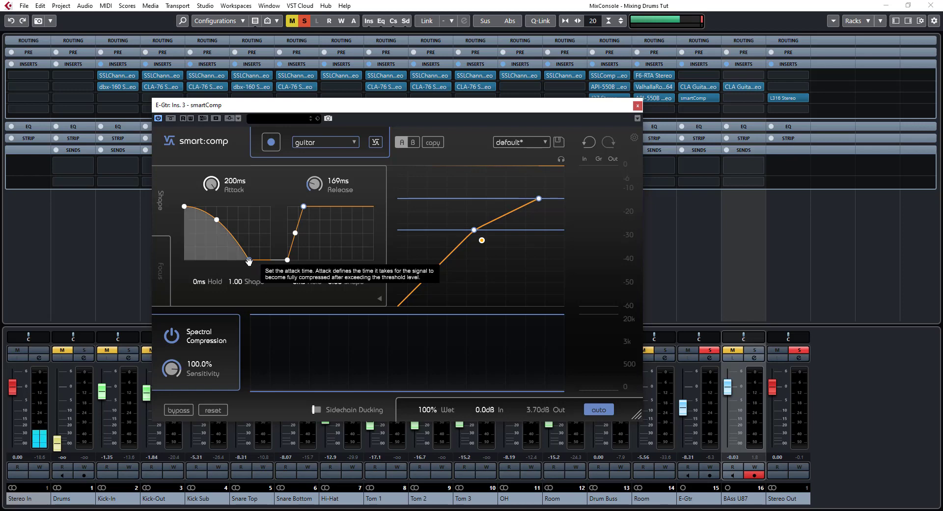
# - Restore the learned settings during playback and raise the attack time to 125 ms and on to 200 ms
pyautogui.press('space')
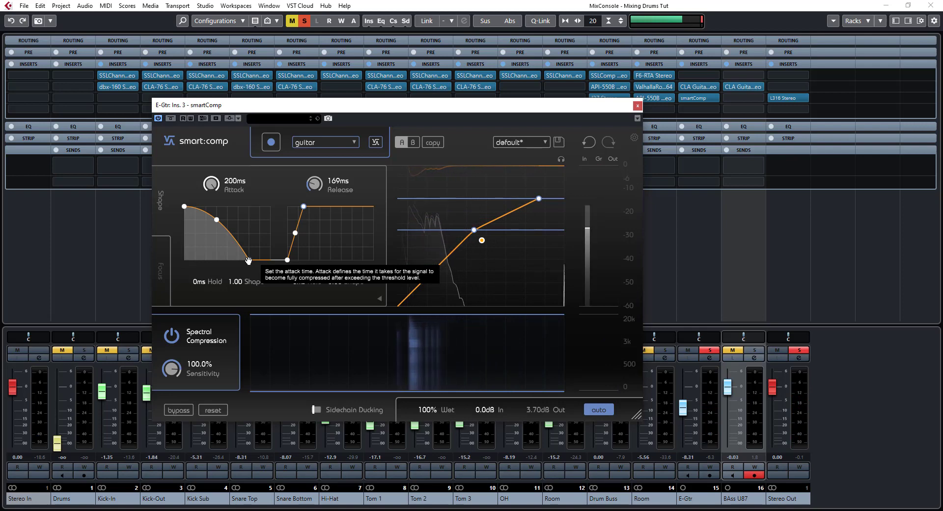
pyautogui.click(375, 143)
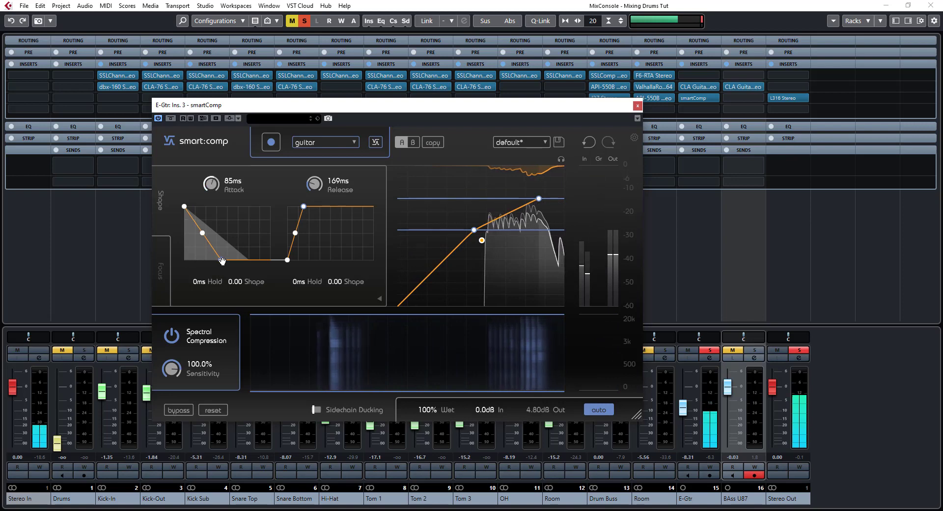
pyautogui.moveTo(217, 260); pyautogui.dragTo(231, 259)
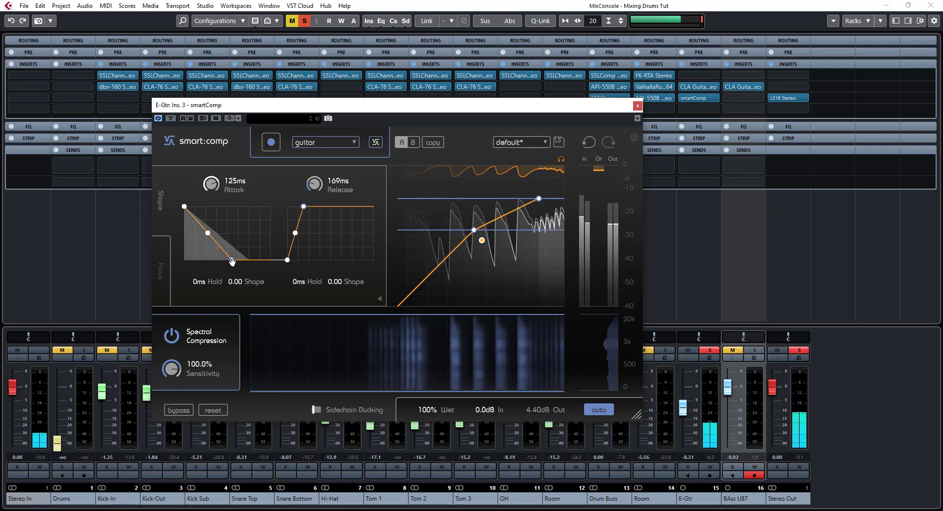
pyautogui.moveTo(232, 259); pyautogui.dragTo(249, 259)
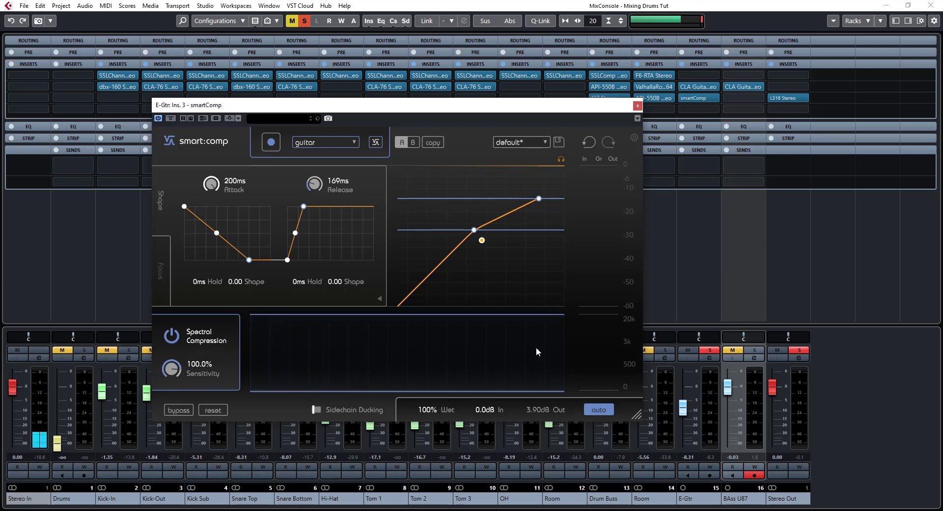
# - Try raising the lower frequency limit of the spectral compression range and return it to the full range
pyautogui.moveTo(354, 391); pyautogui.dragTo(367, 352)
pyautogui.moveTo(376, 314)
pyautogui.mouseDown()
pyautogui.moveTo(374, 336)
pyautogui.moveTo(376, 314)
pyautogui.mouseUp()
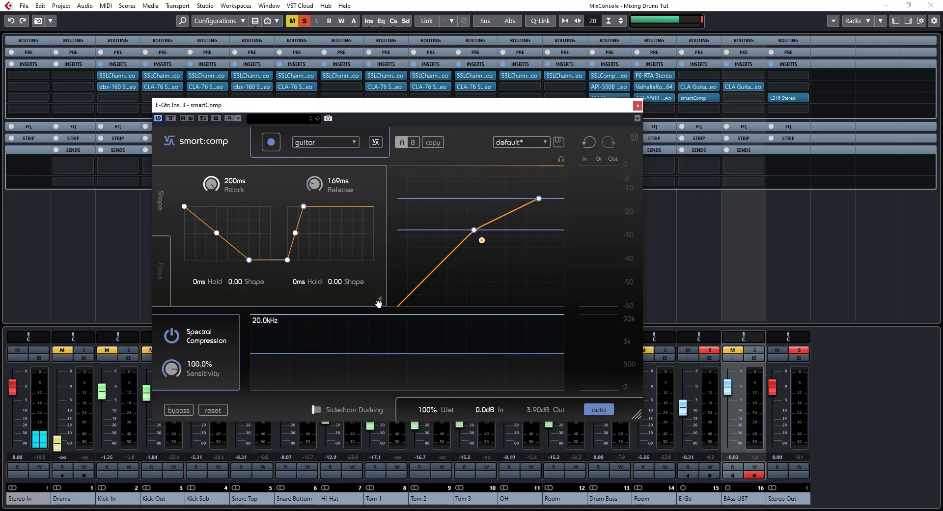
pyautogui.moveTo(375, 353); pyautogui.dragTo(376, 391)
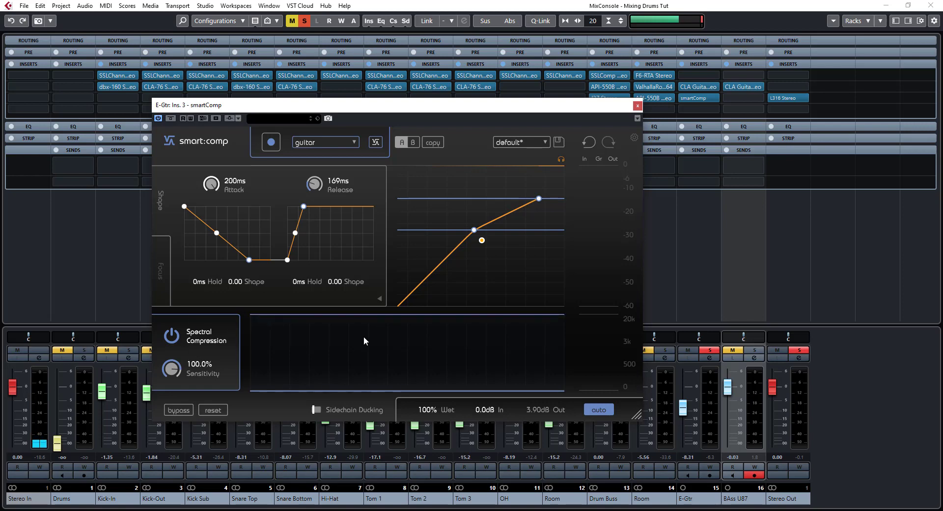
# - Collapse the expanded attack and release shape view to bring back the main compressor controls
pyautogui.click(379, 298)
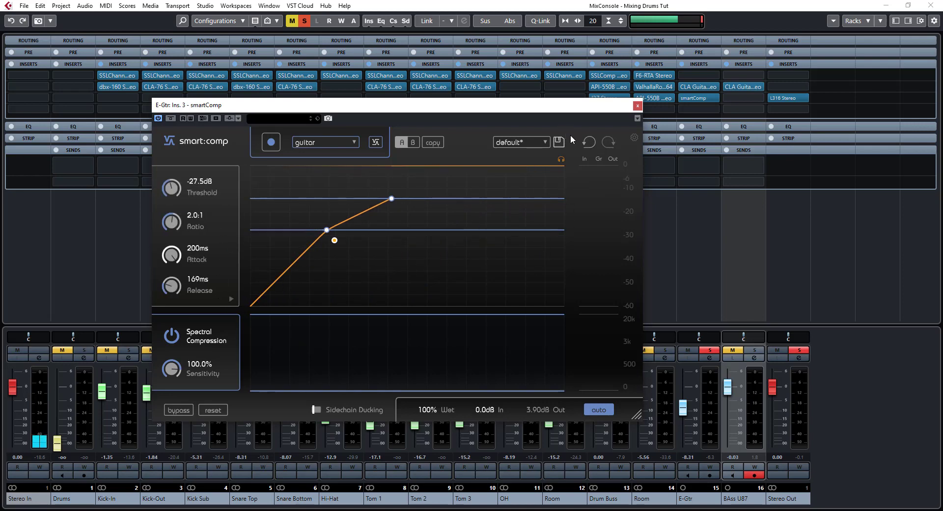
# - Close the guitar's smartComp window and switch the solo from the E-Gtr channel to the BAss U87 channel
pyautogui.click(637, 106)
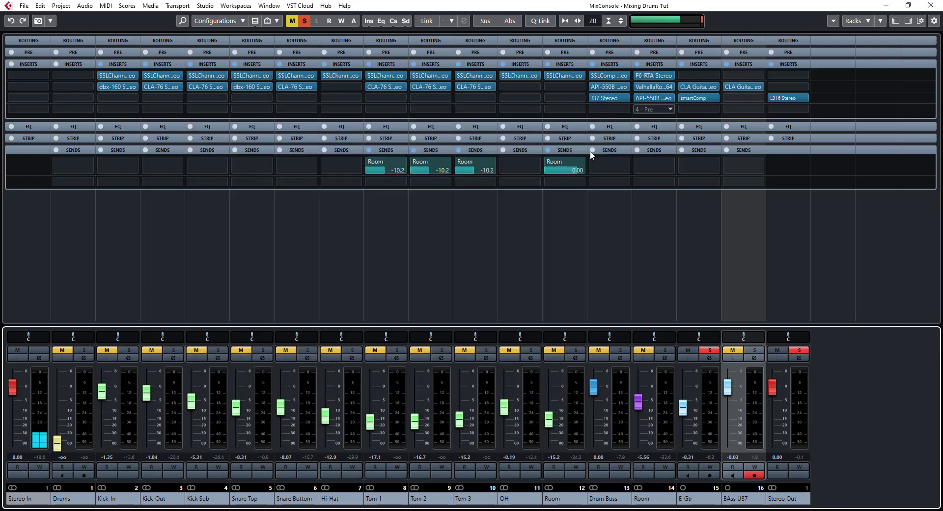
pyautogui.click(705, 352)
pyautogui.click(752, 349)
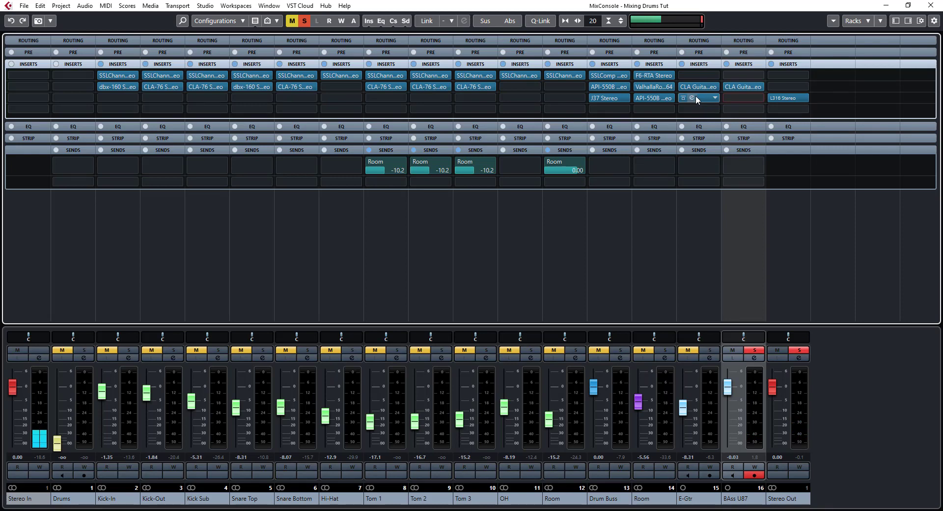
# - Copy smartComp from the E-Gtr channel to the third insert of BAss U87 and reset the copy's settings
pyautogui.moveTo(695, 97); pyautogui.dragTo(738, 99)
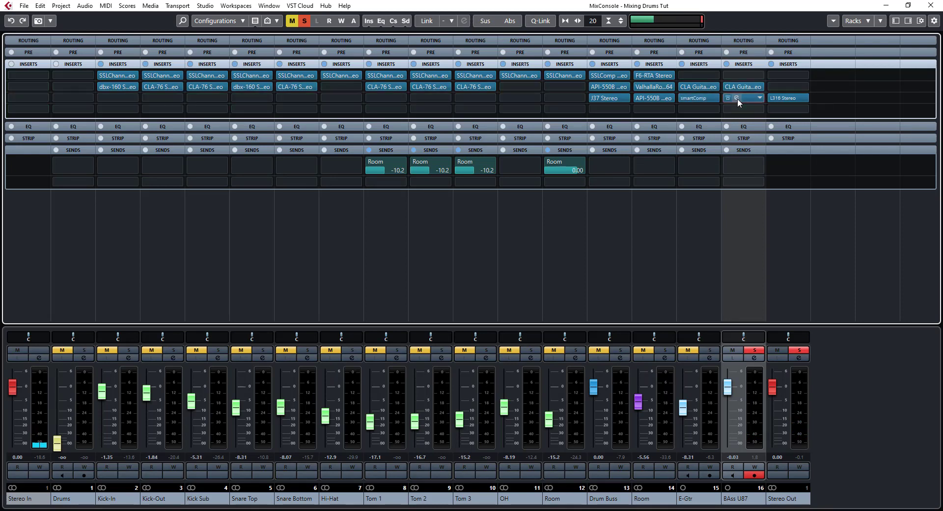
pyautogui.click(738, 98)
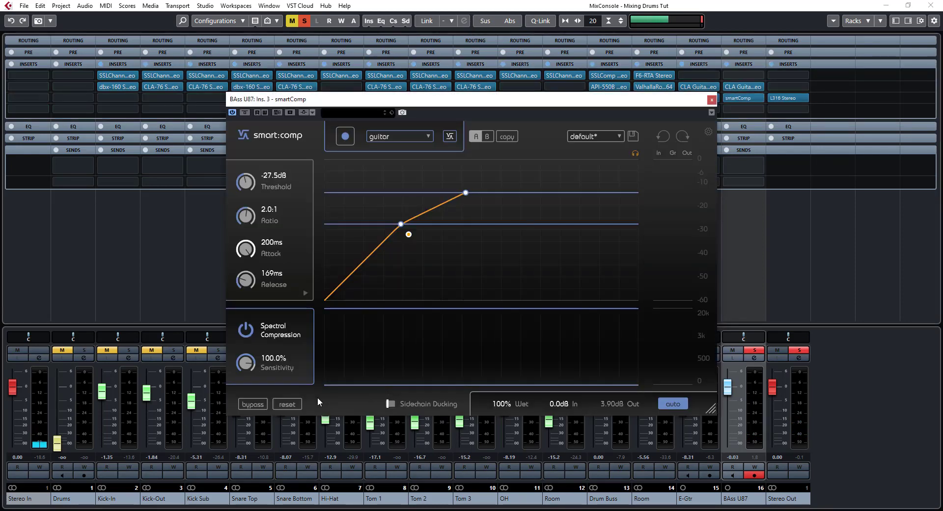
pyautogui.click(296, 404)
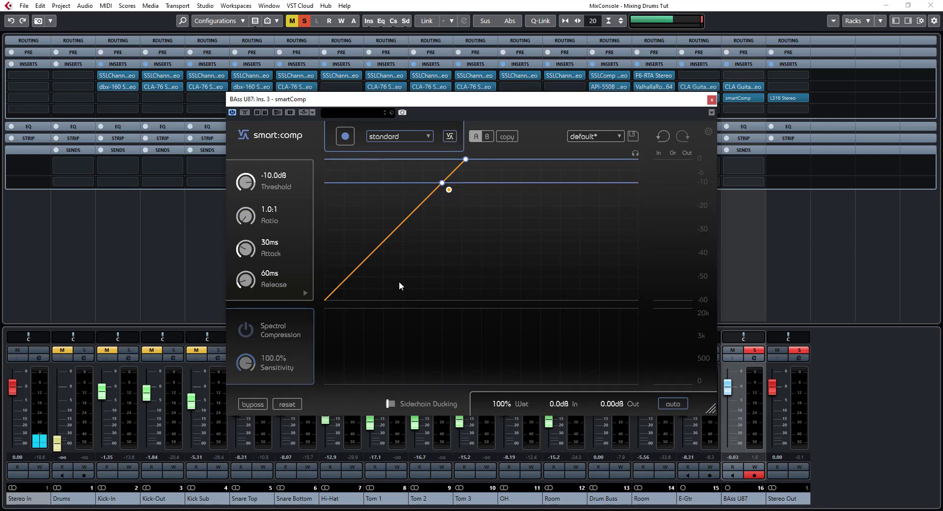
# - Try the bass profile on the BAss U87 compressor and return to the standard profile
pyautogui.click(413, 136)
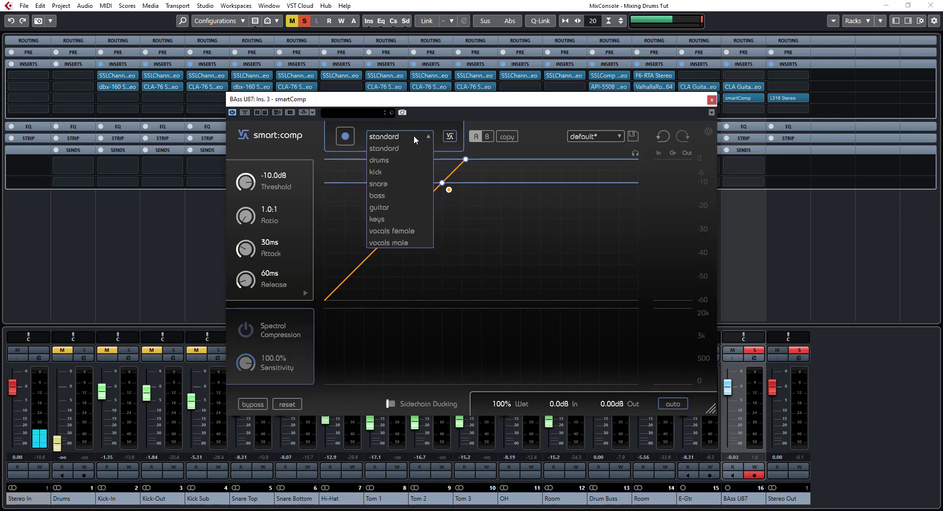
pyautogui.click(389, 196)
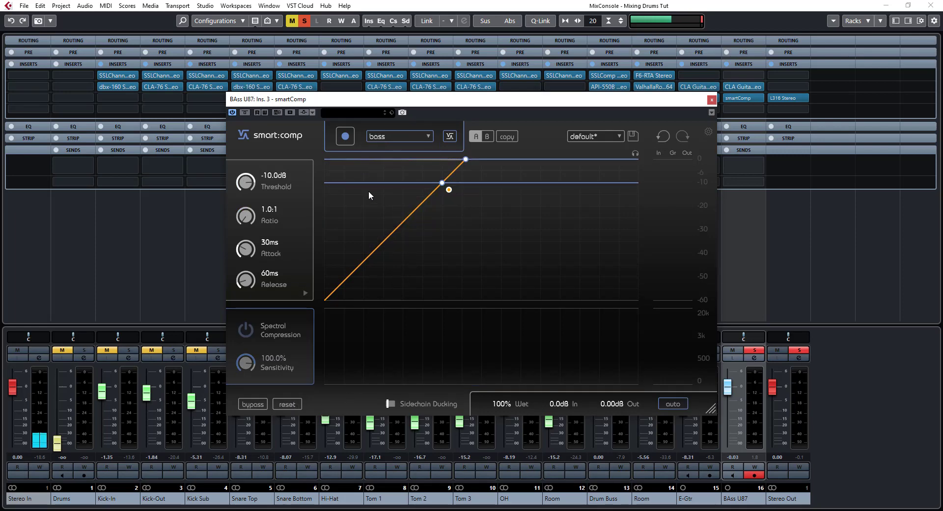
pyautogui.click(406, 136)
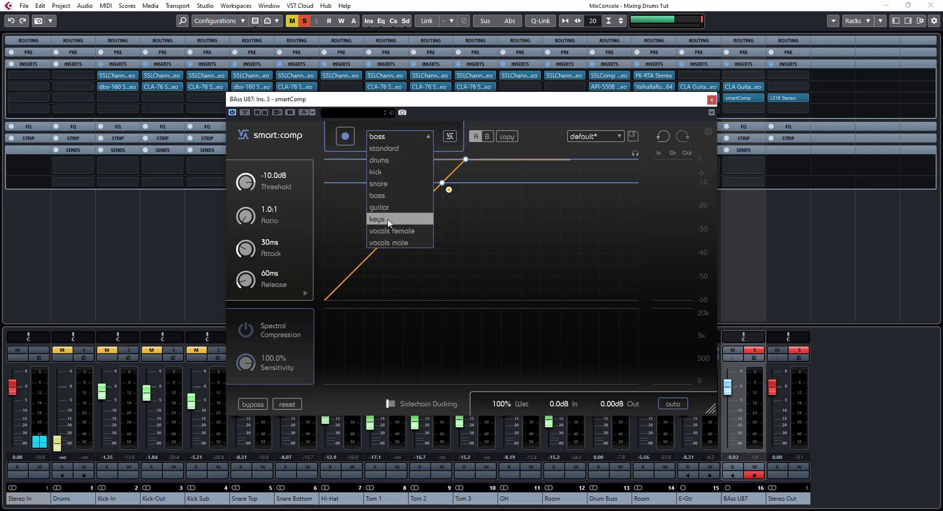
pyautogui.click(385, 149)
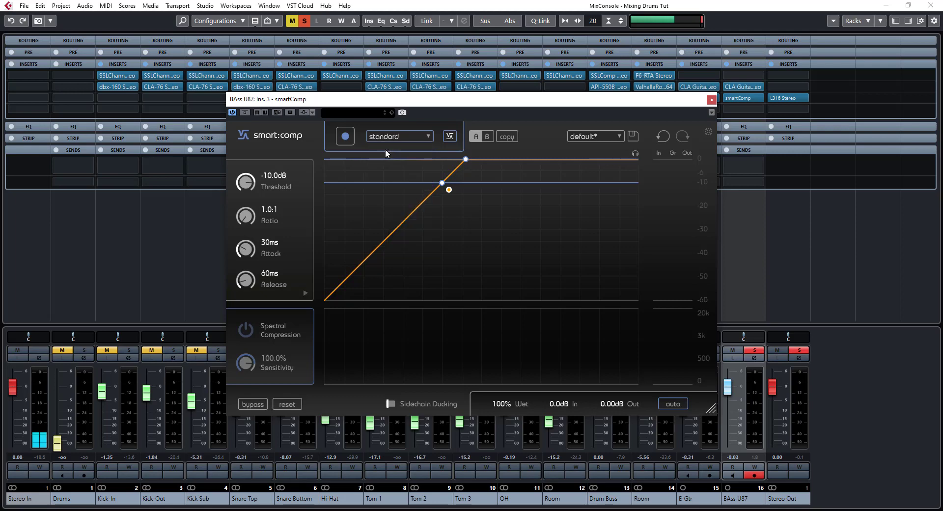
# - Select the bass profile and have smart:comp learn its compression settings from the bass track during playback
pyautogui.click(409, 134)
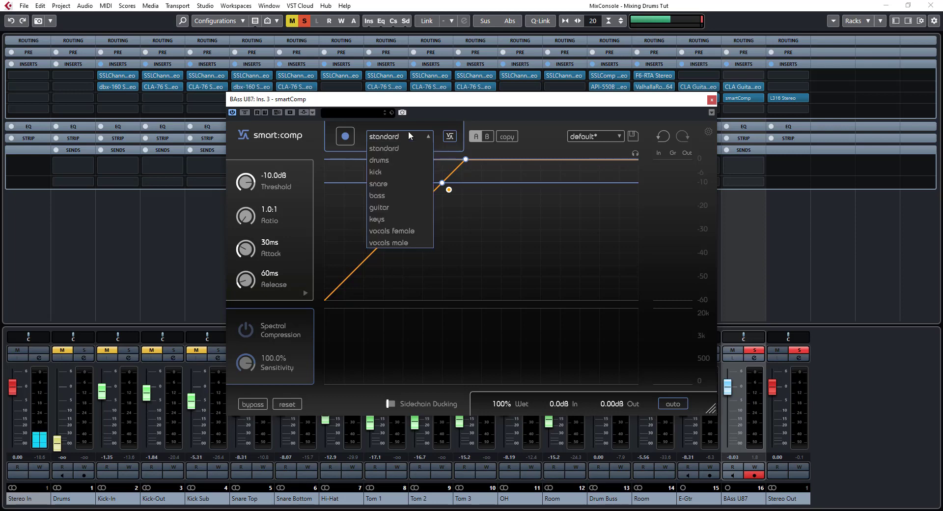
pyautogui.click(384, 196)
pyautogui.click(345, 137)
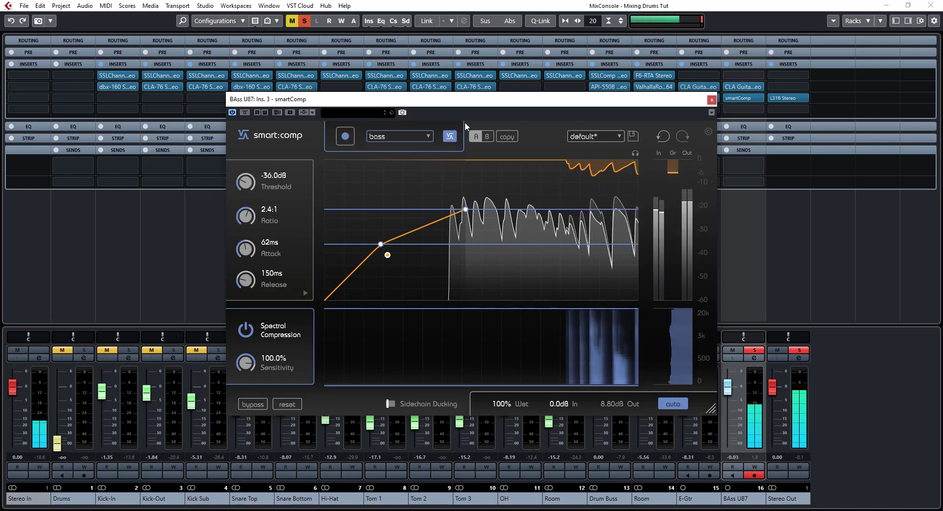
pyautogui.moveTo(652, 104); pyautogui.dragTo(631, 113)
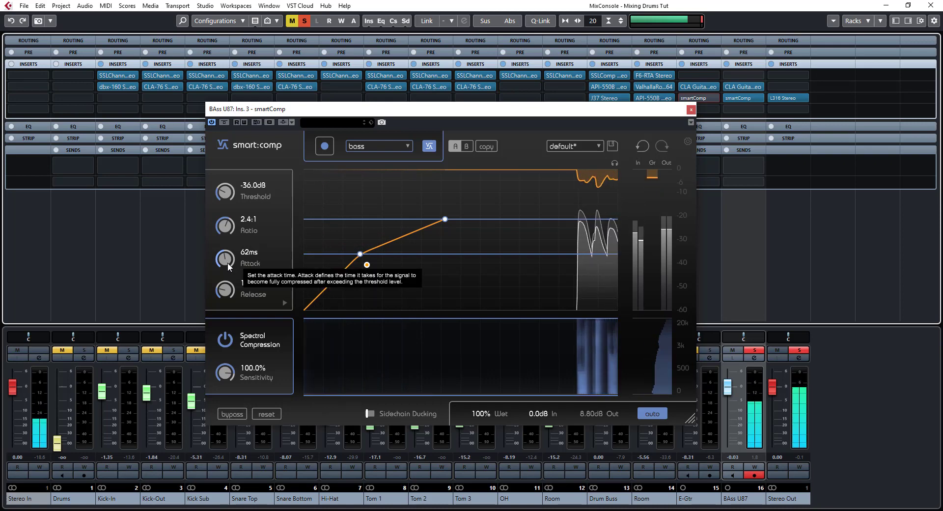
# - During playback, try a 102 ms attack with a 0 ms release on the bass, and raise the attack to 108 ms
pyautogui.moveTo(226, 261); pyautogui.dragTo(232, 248)
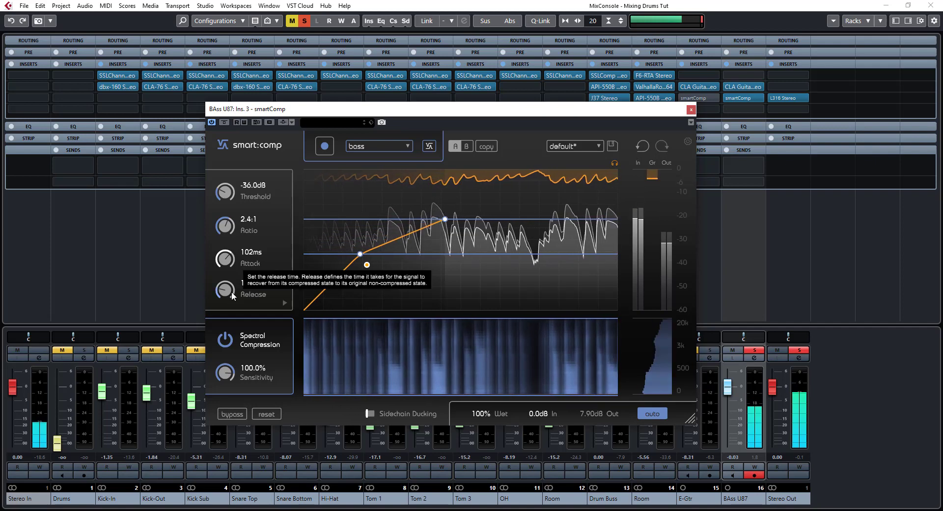
pyautogui.moveTo(231, 294); pyautogui.dragTo(228, 302)
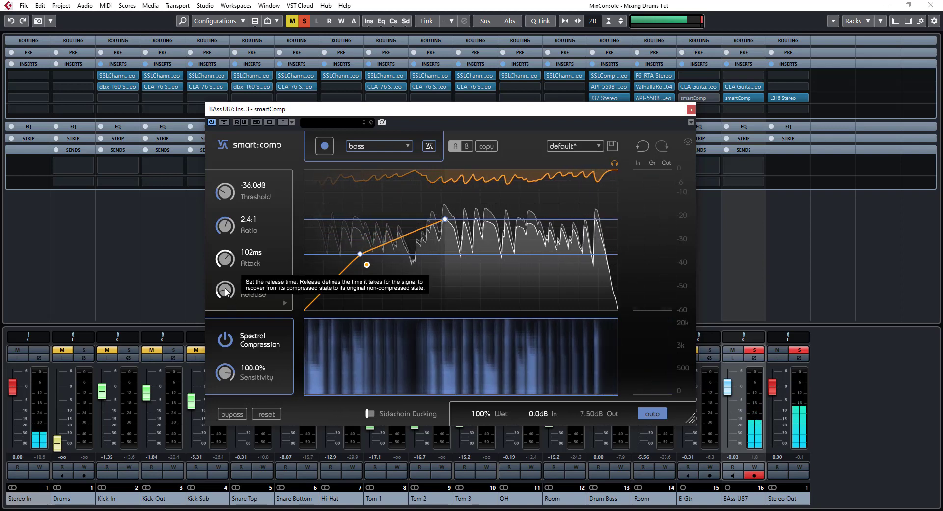
pyautogui.moveTo(227, 292); pyautogui.dragTo(228, 295)
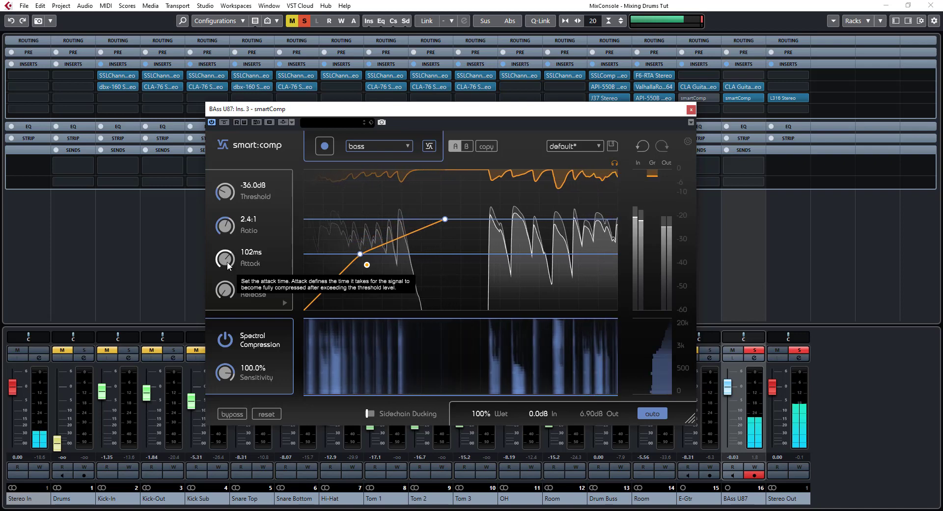
pyautogui.moveTo(226, 264); pyautogui.dragTo(226, 260)
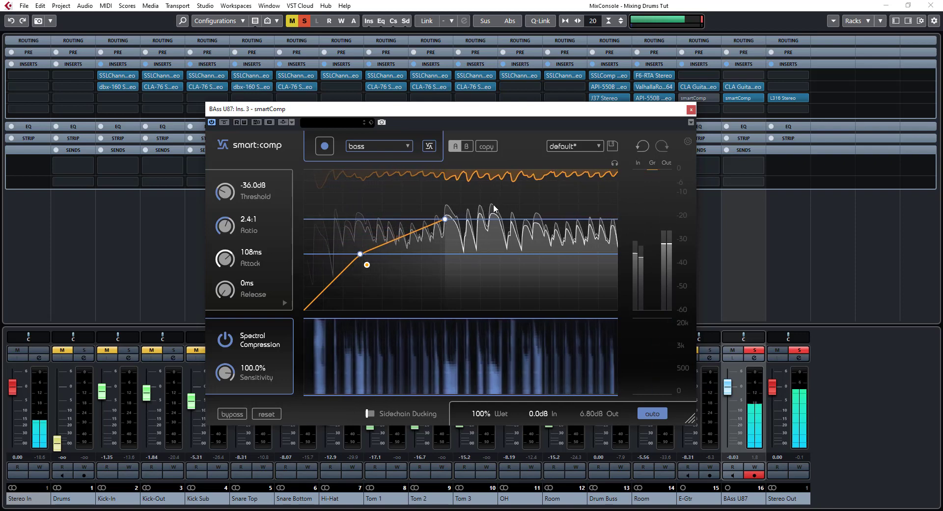
# - Set the bass compressor's release to 58 ms, its attack to 75 ms and its threshold to -35.2 dB during playback
pyautogui.moveTo(227, 290)
pyautogui.mouseDown()
pyautogui.moveTo(229, 267)
pyautogui.moveTo(228, 282)
pyautogui.mouseUp()
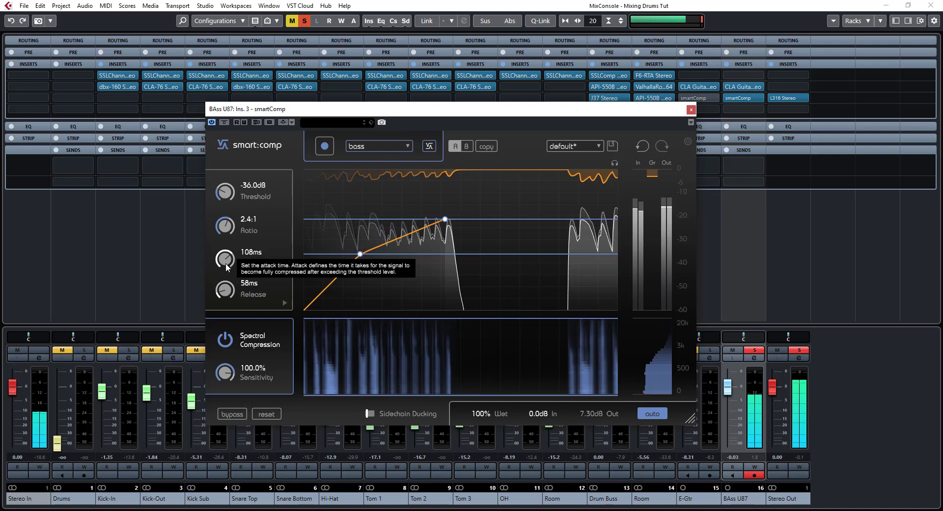
pyautogui.moveTo(226, 262); pyautogui.dragTo(223, 269)
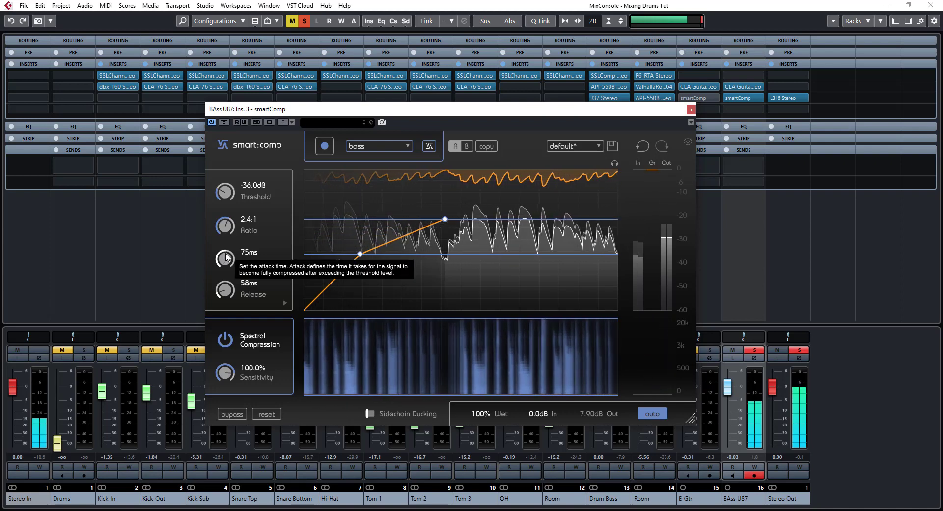
pyautogui.moveTo(228, 193); pyautogui.dragTo(228, 191)
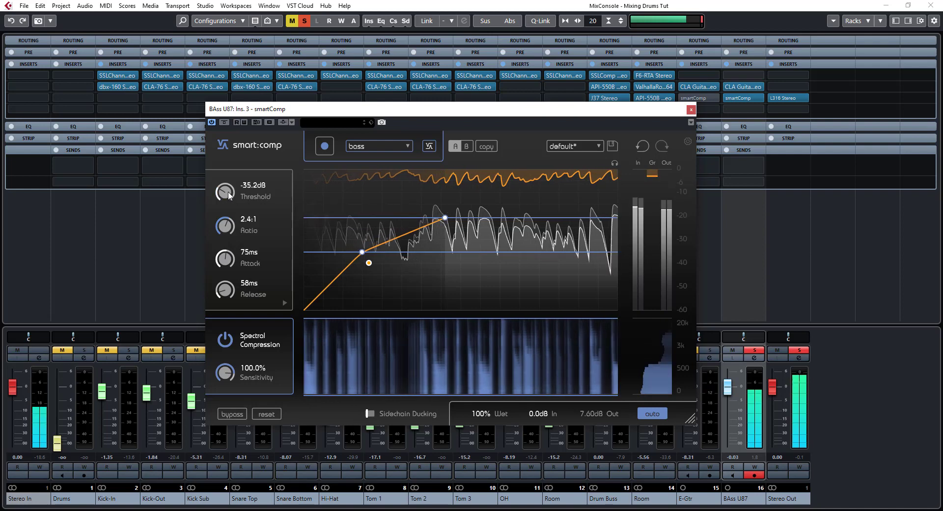